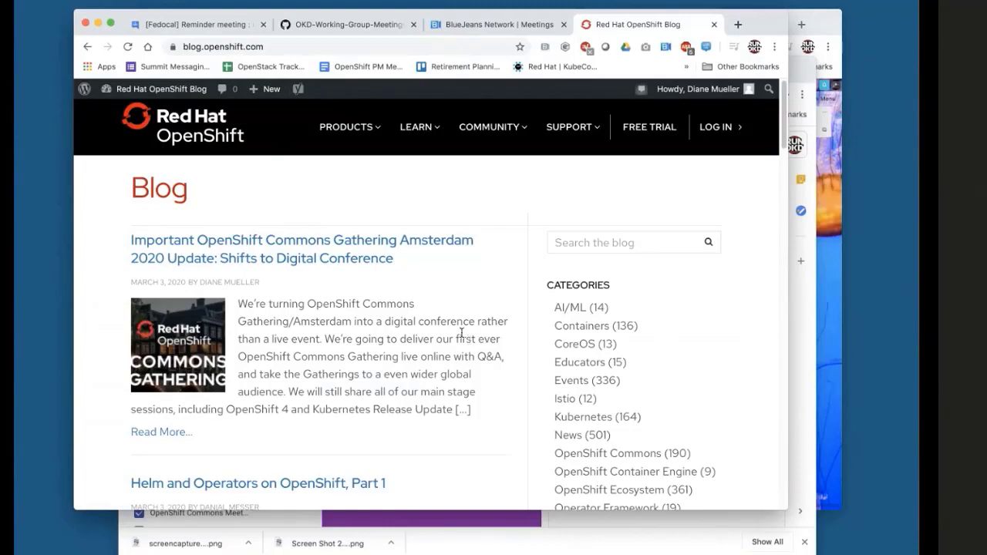
Open the full Amsterdam 2020 Shifts to Digital post and read down to its KubeCon note.
{"action": "left_click", "coordinate": [167, 434]}
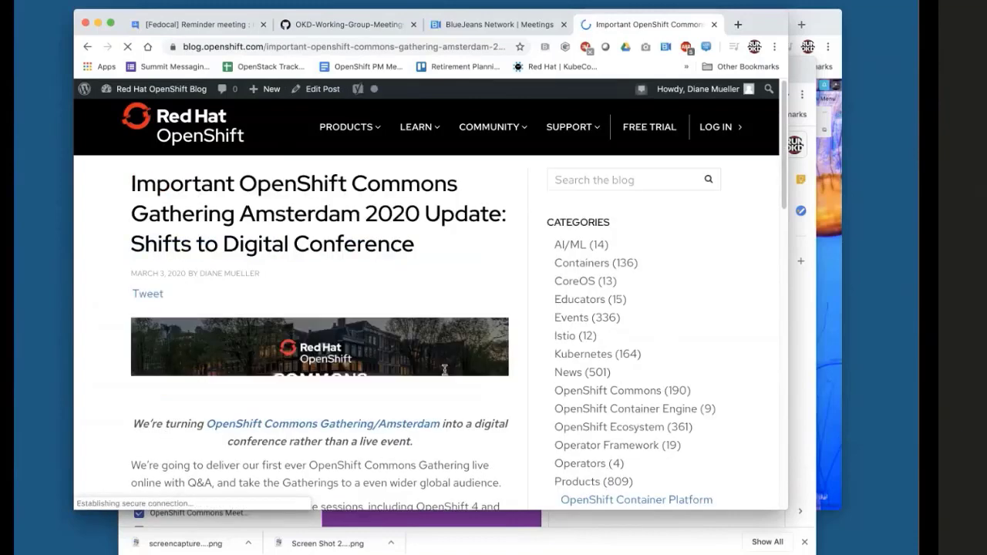
{"action": "left_click_drag", "start_coordinate": [784, 138], "coordinate": [801, 268]}
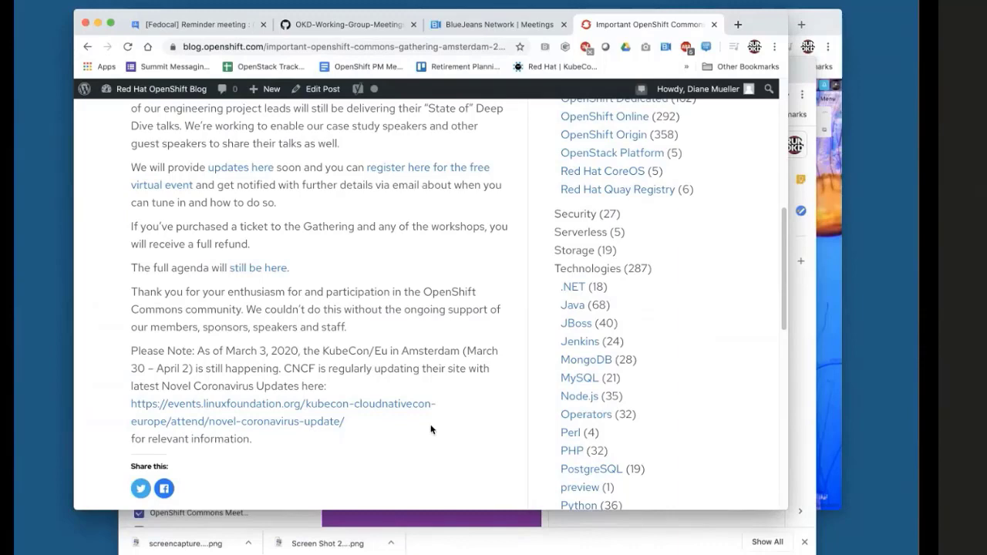
{"action": "left_click", "coordinate": [377, 24]}
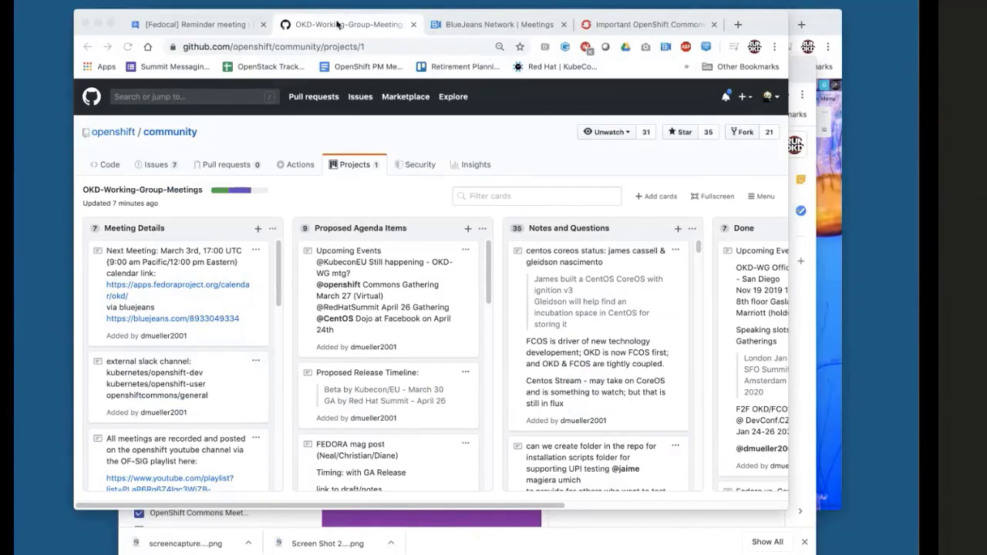
Move the OKD4 Update card above FEDORA mag post in Proposed Agenda Items.
{"action": "left_click", "coordinate": [337, 26]}
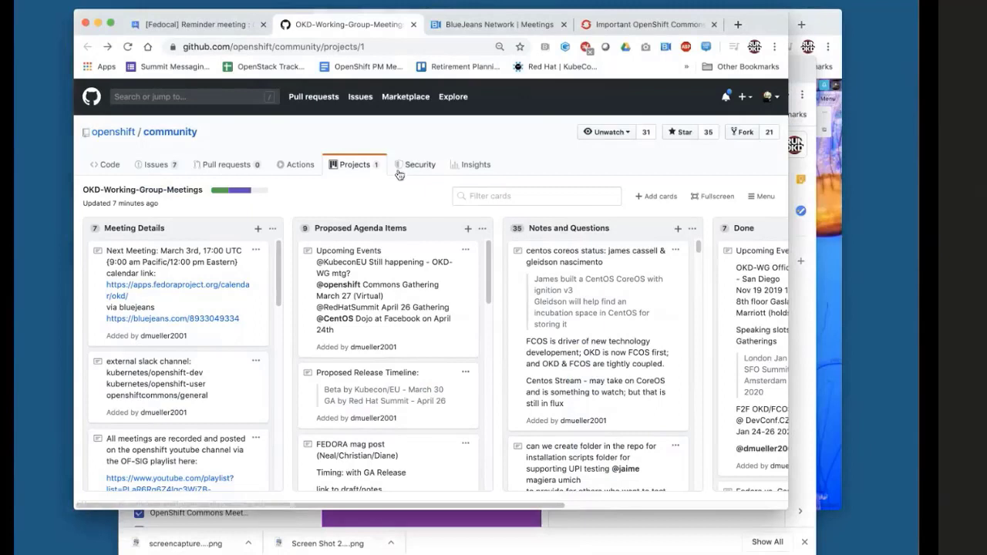
{"action": "left_click_drag", "start_coordinate": [489, 264], "coordinate": [488, 259]}
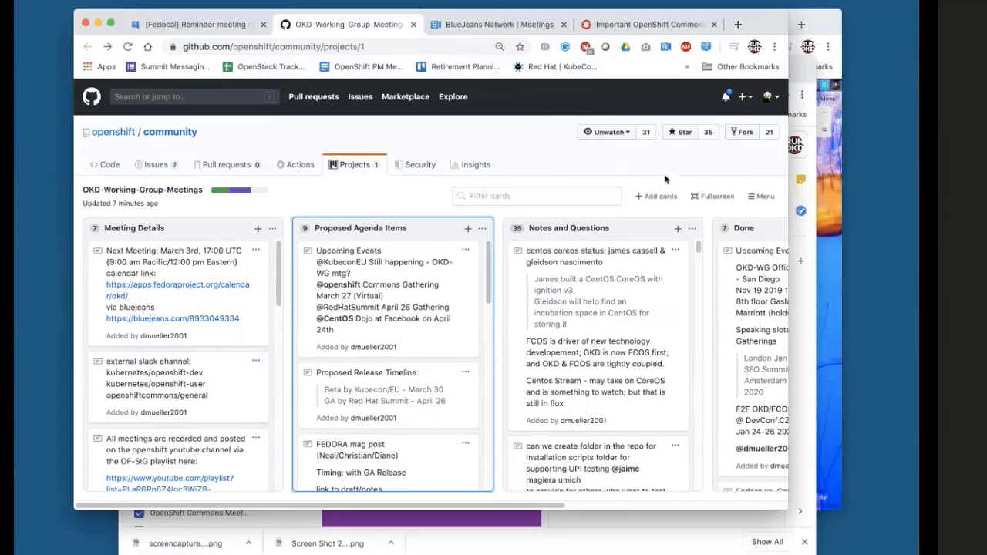
{"action": "left_click", "coordinate": [112, 23]}
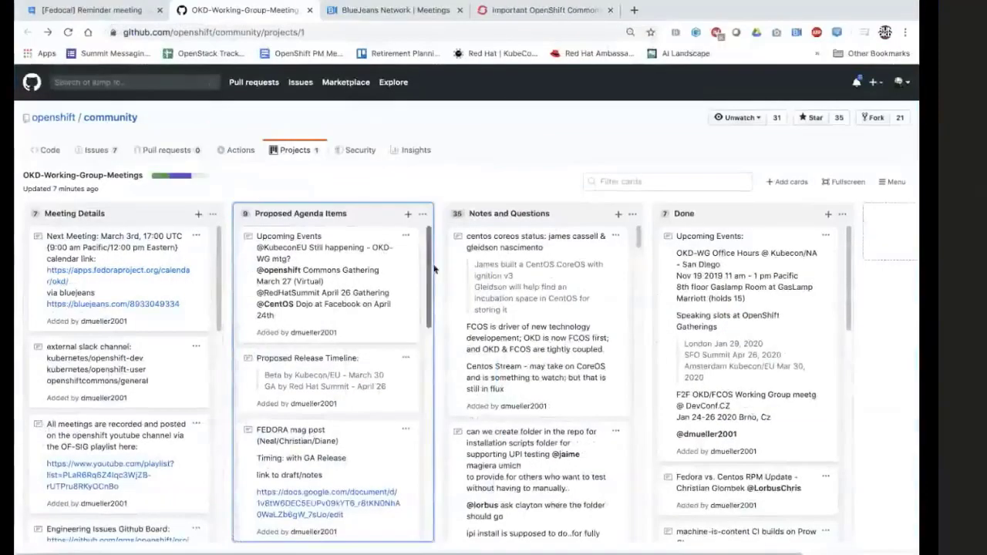
{"action": "left_click_drag", "start_coordinate": [430, 268], "coordinate": [429, 309]}
{"action": "left_click_drag", "start_coordinate": [326, 447], "coordinate": [331, 348]}
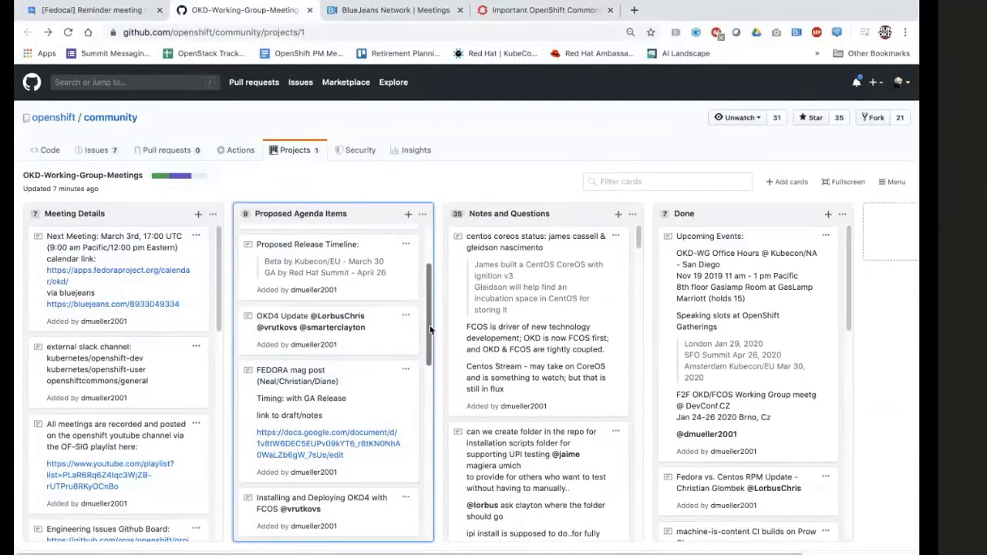
Glance at the BlueJeans meetings tab, return to the board, and leave full screen.
{"action": "left_click", "coordinate": [390, 12]}
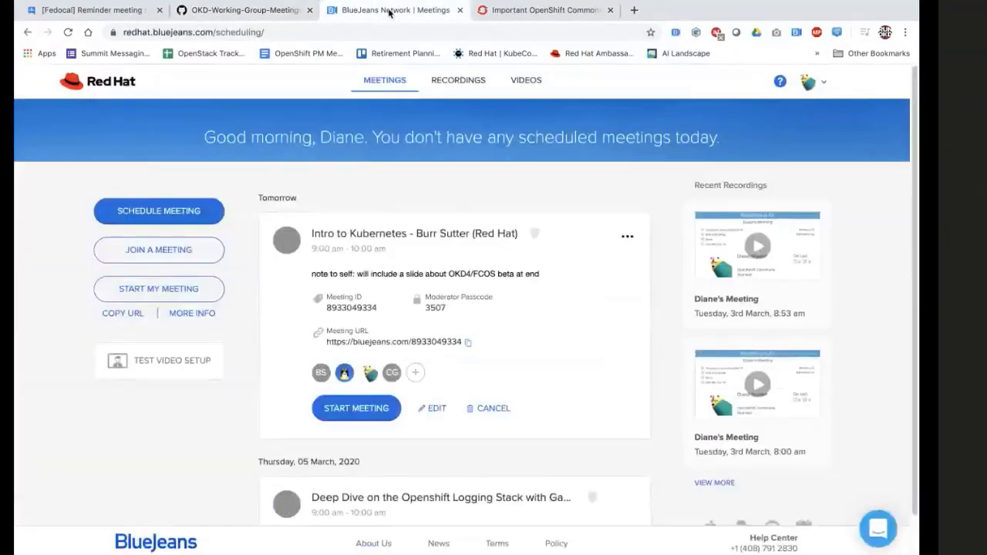
{"action": "key", "text": "ctrl+shift+Tab"}
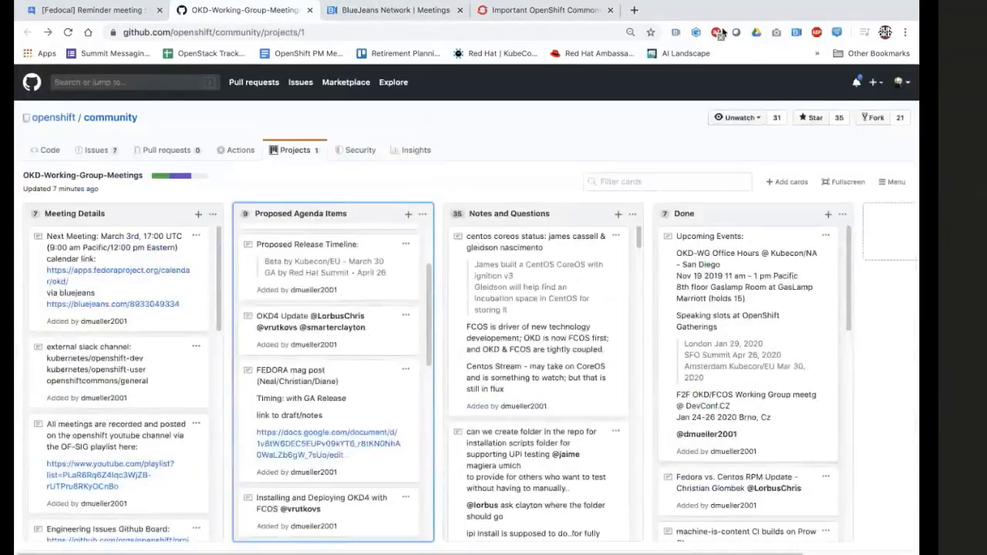
{"action": "mouse_move", "coordinate": [355, 2]}
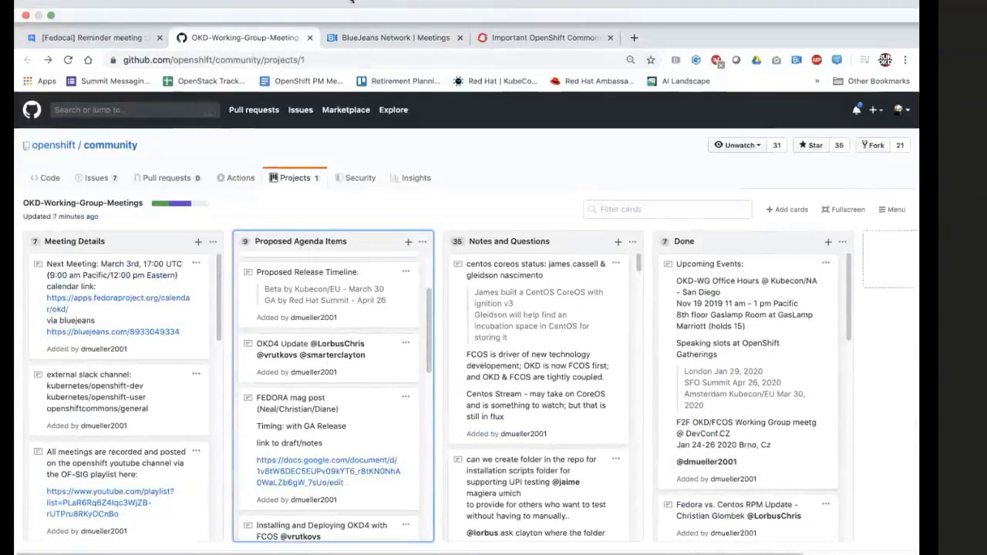
{"action": "left_click", "coordinate": [50, 15]}
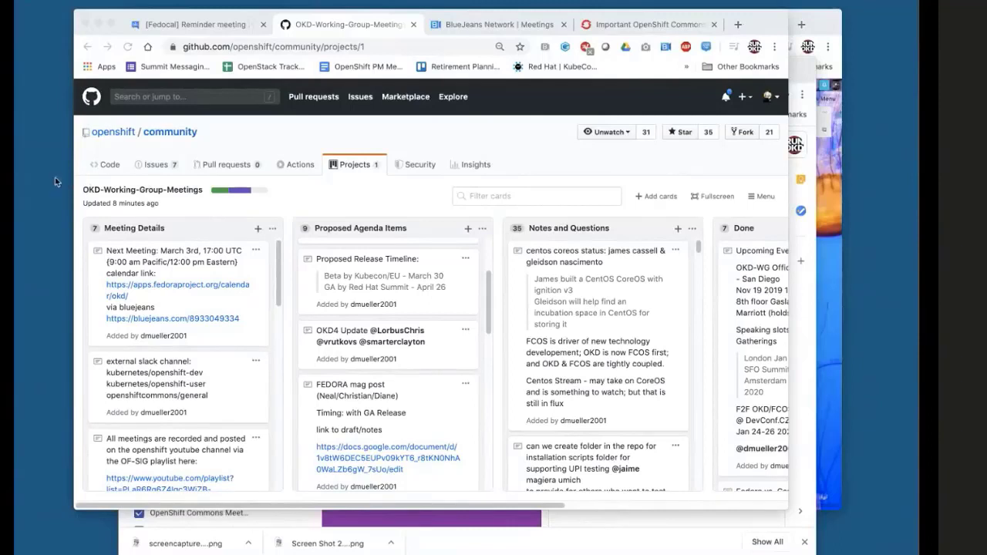
{"action": "left_click", "coordinate": [488, 306]}
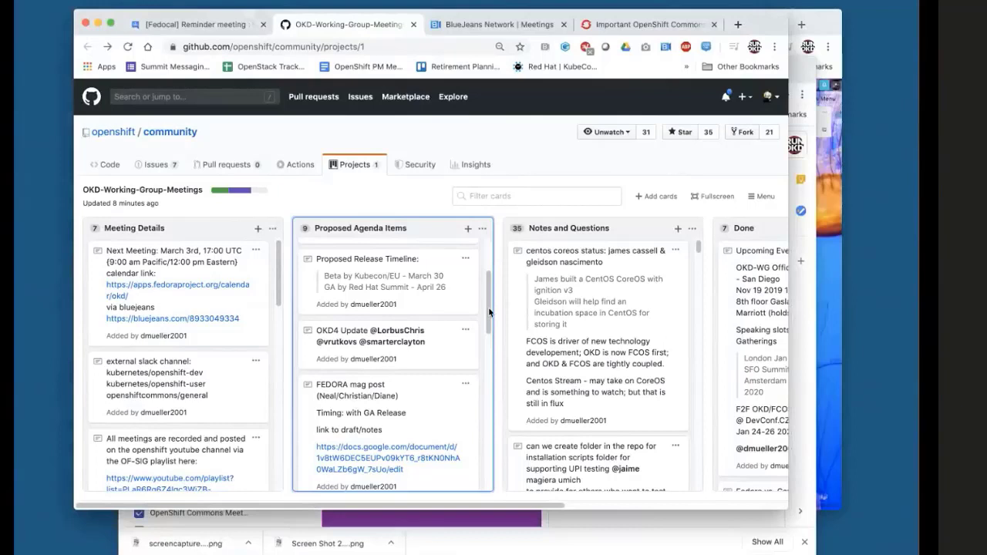
{"action": "scroll", "coordinate": [489, 312], "scroll_direction": "down", "scroll_amount": 1}
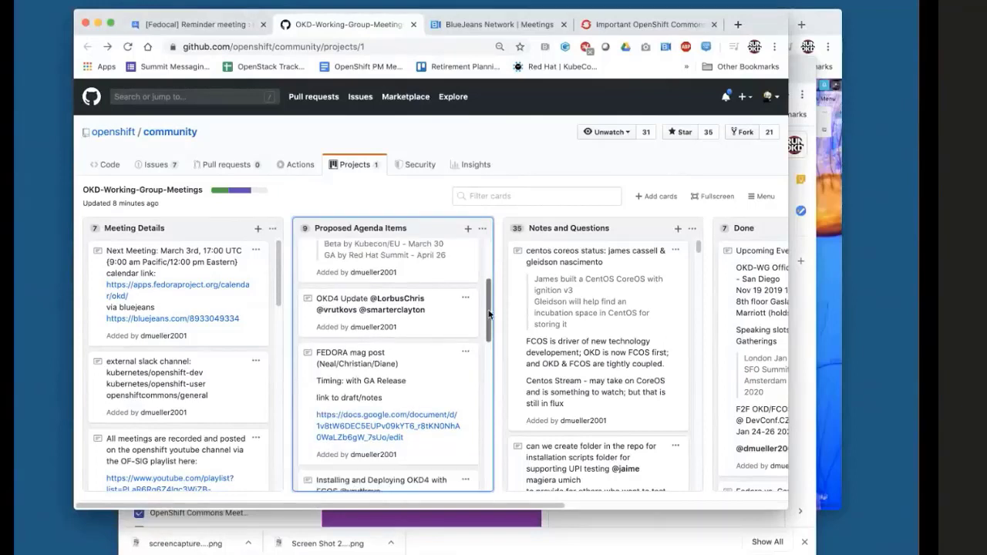
{"action": "left_click_drag", "start_coordinate": [489, 313], "coordinate": [489, 299]}
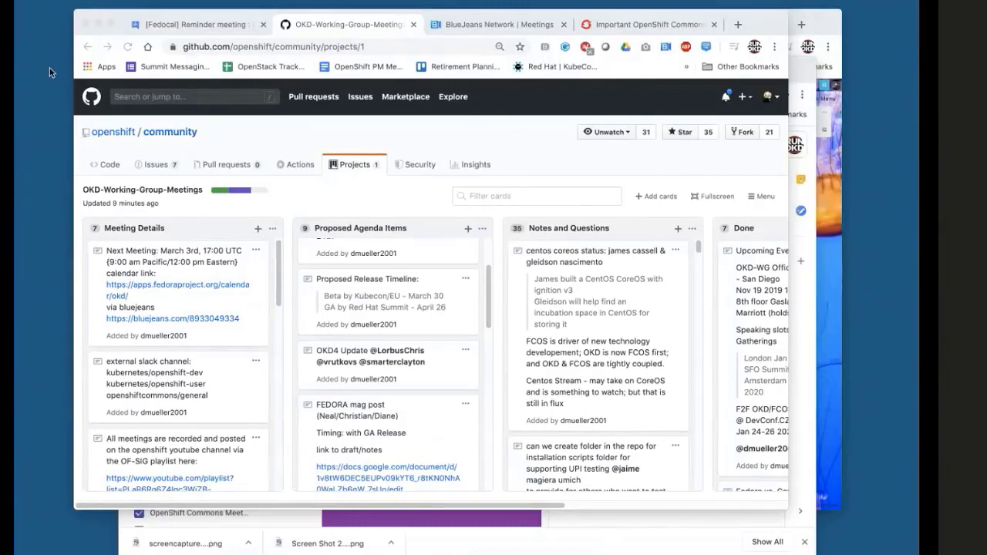
{"action": "left_click", "coordinate": [486, 304]}
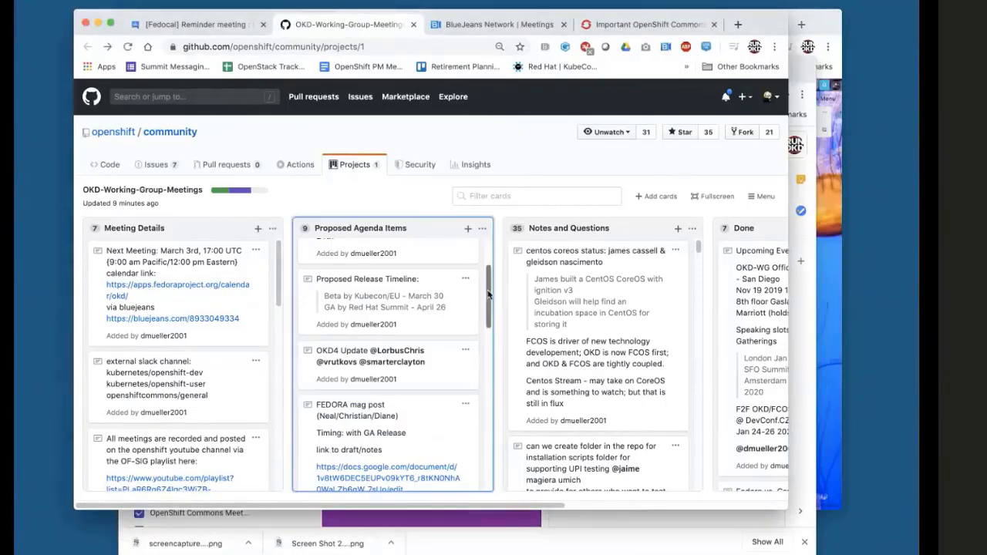
{"action": "scroll", "coordinate": [489, 313], "scroll_direction": "down", "scroll_amount": 3}
{"action": "scroll", "coordinate": [491, 320], "scroll_direction": "down", "scroll_amount": 1}
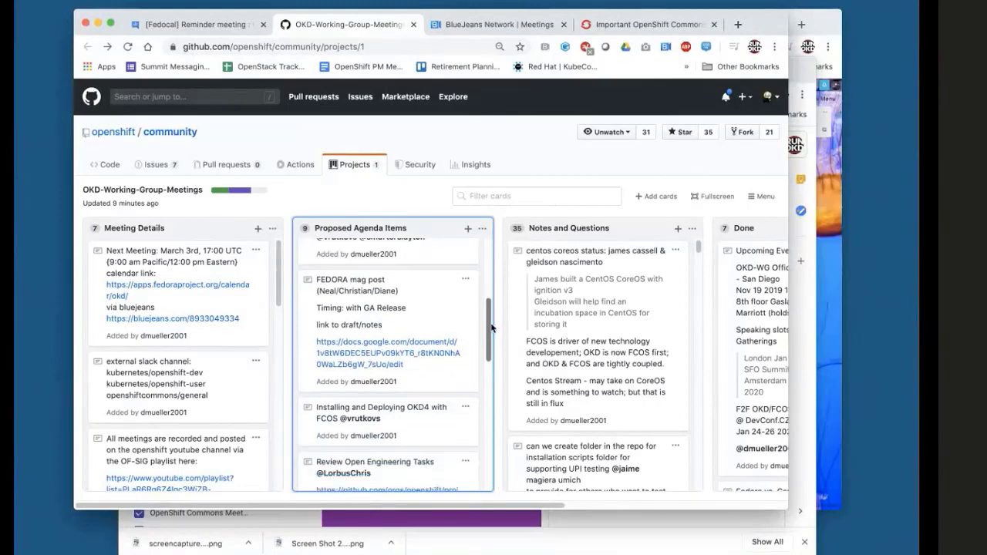
{"action": "left_click_drag", "start_coordinate": [491, 328], "coordinate": [479, 309]}
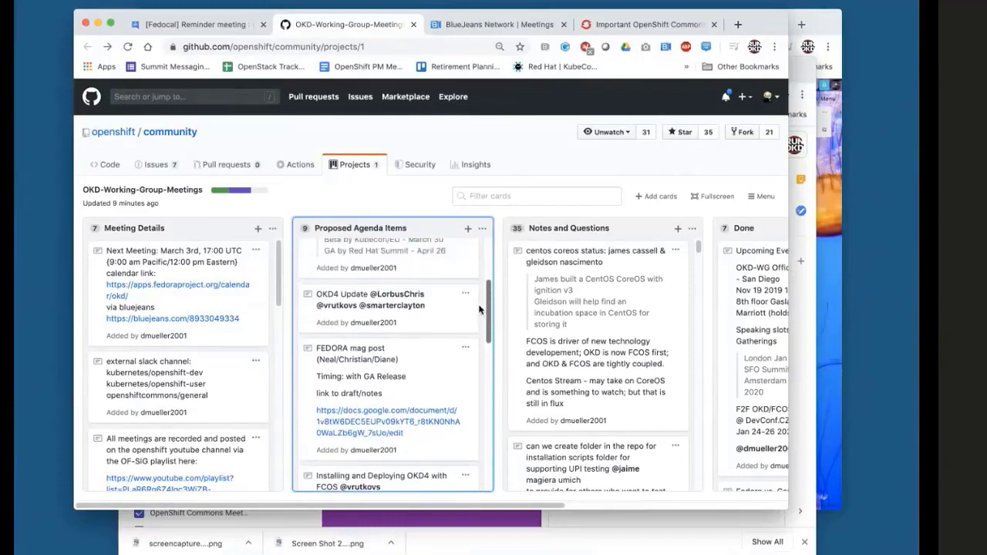
{"action": "scroll", "coordinate": [478, 307], "scroll_direction": "up", "scroll_amount": 2}
{"action": "scroll", "coordinate": [471, 289], "scroll_direction": "up", "scroll_amount": 2}
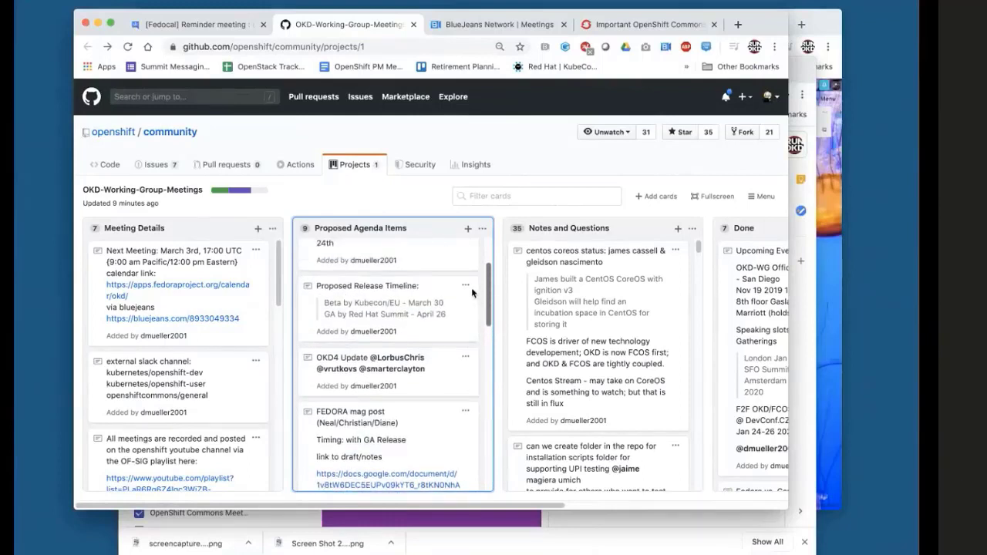
{"action": "scroll", "coordinate": [471, 288], "scroll_direction": "up", "scroll_amount": 5}
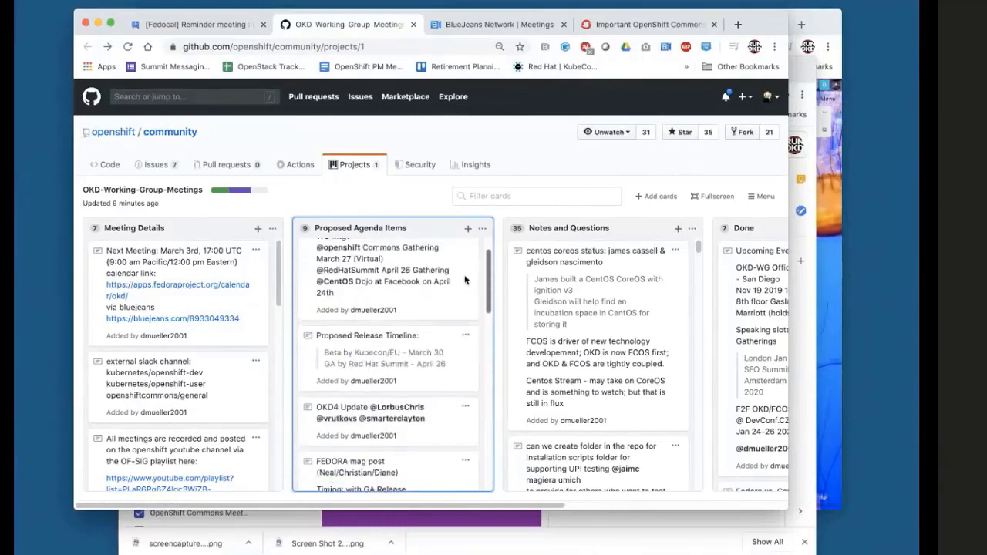
{"action": "left_click", "coordinate": [279, 292]}
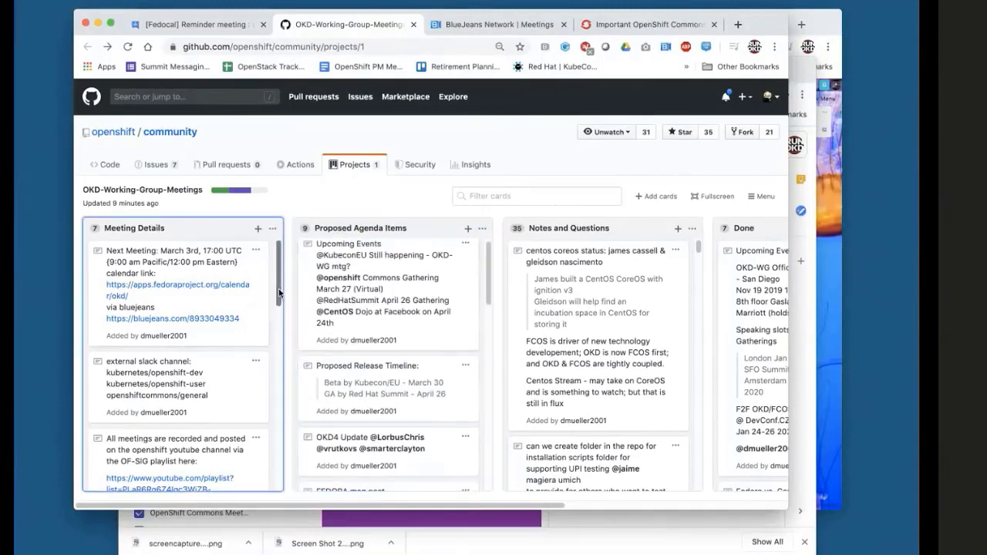
{"action": "scroll", "coordinate": [279, 292], "scroll_direction": "down", "scroll_amount": 4}
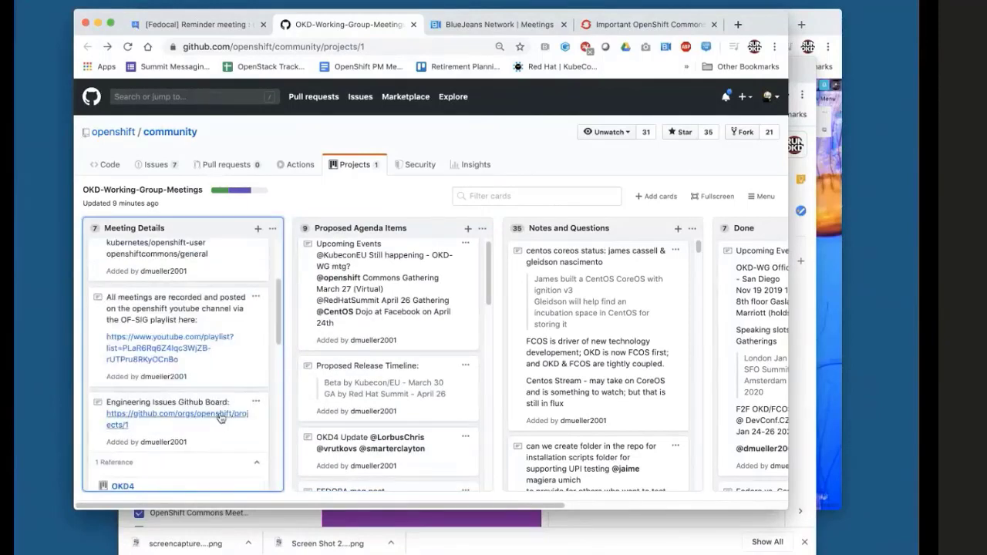
Open the Engineering Issues GitHub Board (OpenShift OKD4 project) full screen and look over its columns.
{"action": "left_click", "coordinate": [220, 416]}
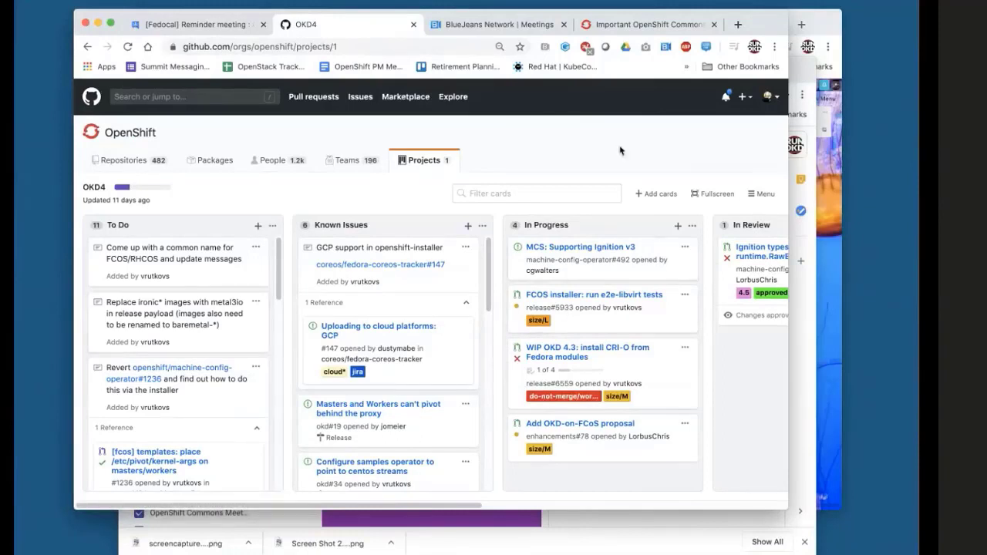
{"action": "left_click", "coordinate": [110, 24]}
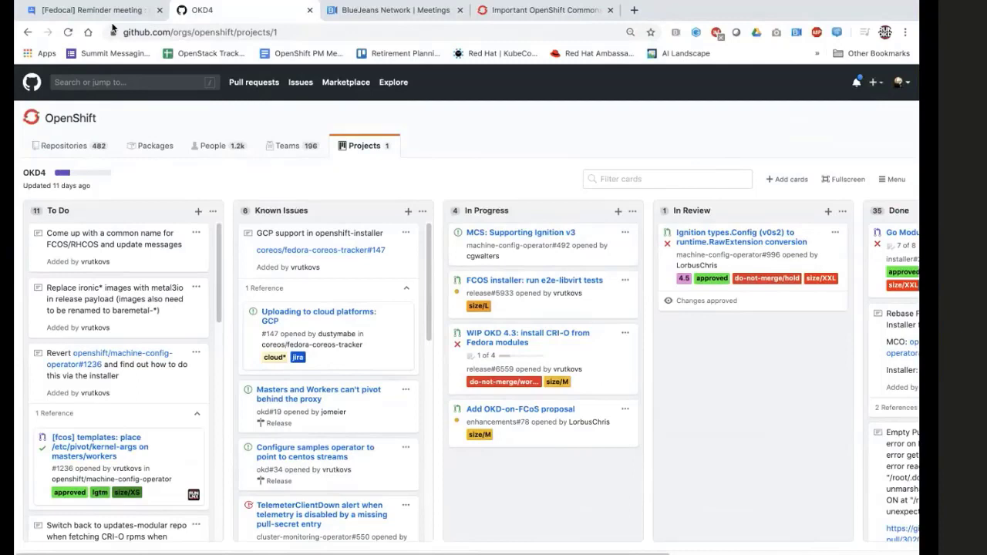
{"action": "left_click_drag", "start_coordinate": [429, 263], "coordinate": [404, 321]}
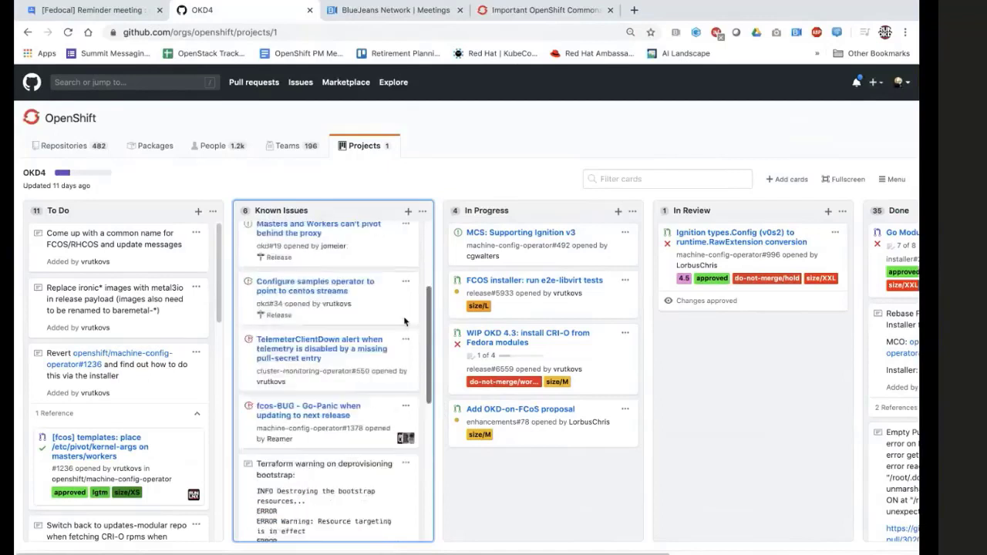
{"action": "scroll", "coordinate": [404, 321], "scroll_direction": "up", "scroll_amount": 5}
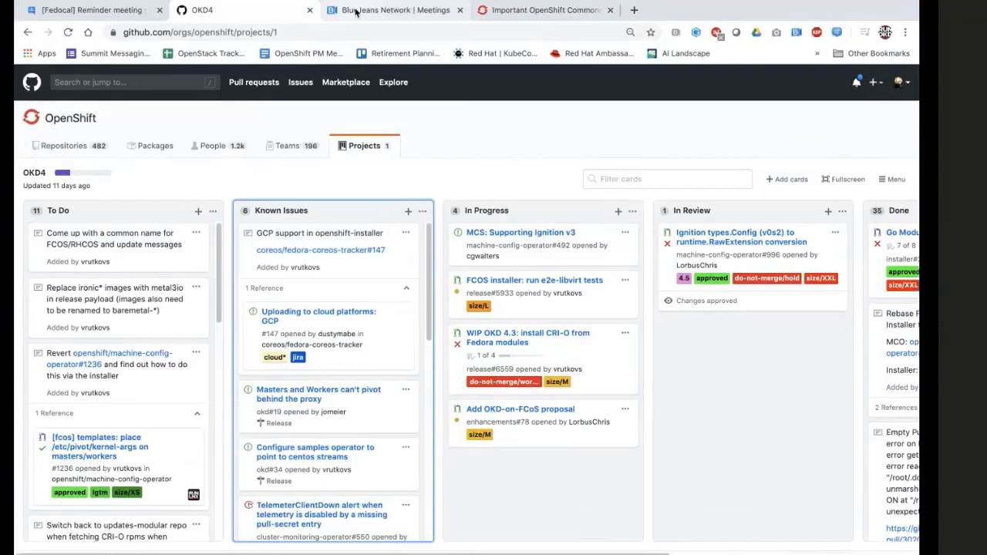
Add a Proposed Agenda Items note 'Record Briefing/Video of Deploying on GCP including FCOS image hosting', mentioning two contributors.
{"action": "left_click", "coordinate": [27, 33]}
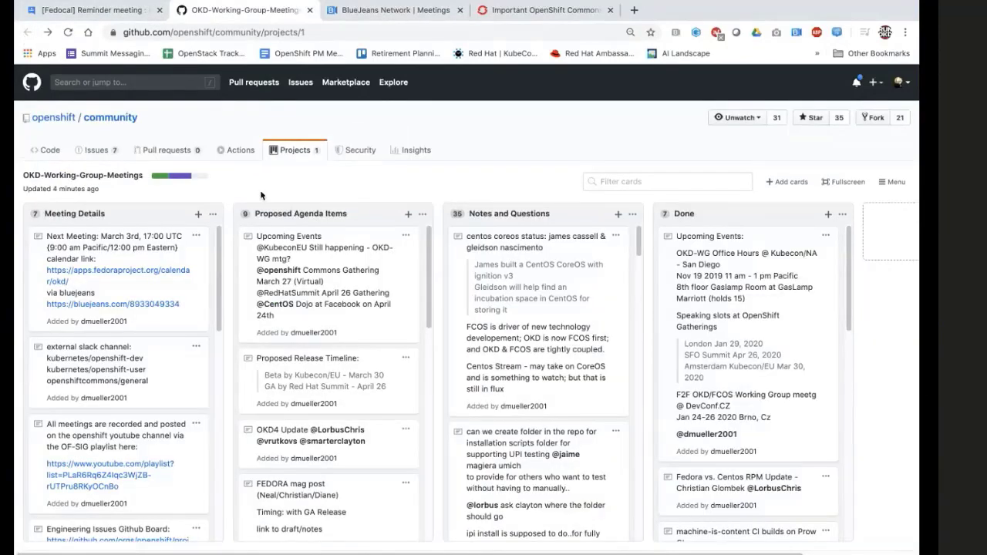
{"action": "left_click", "coordinate": [408, 215]}
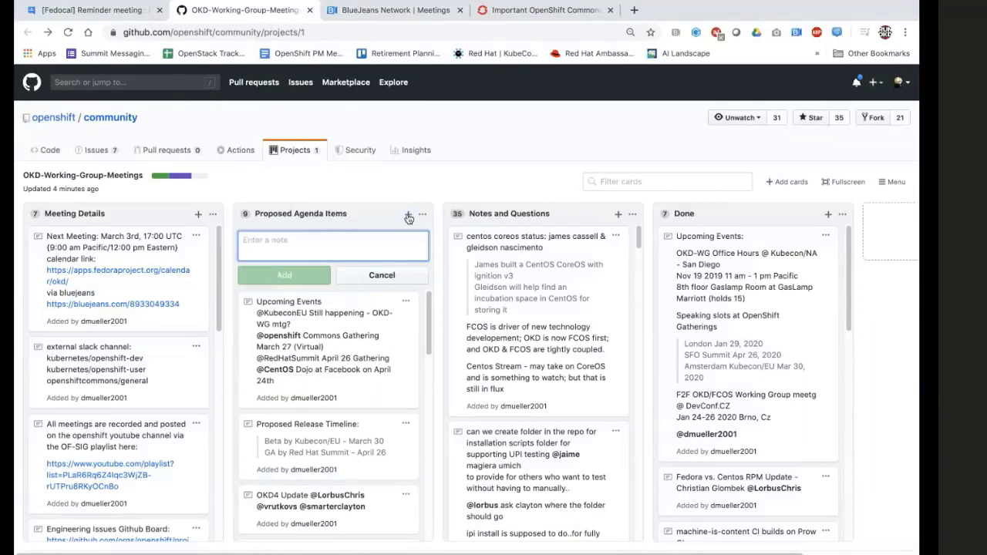
{"action": "type", "text": "Records"}
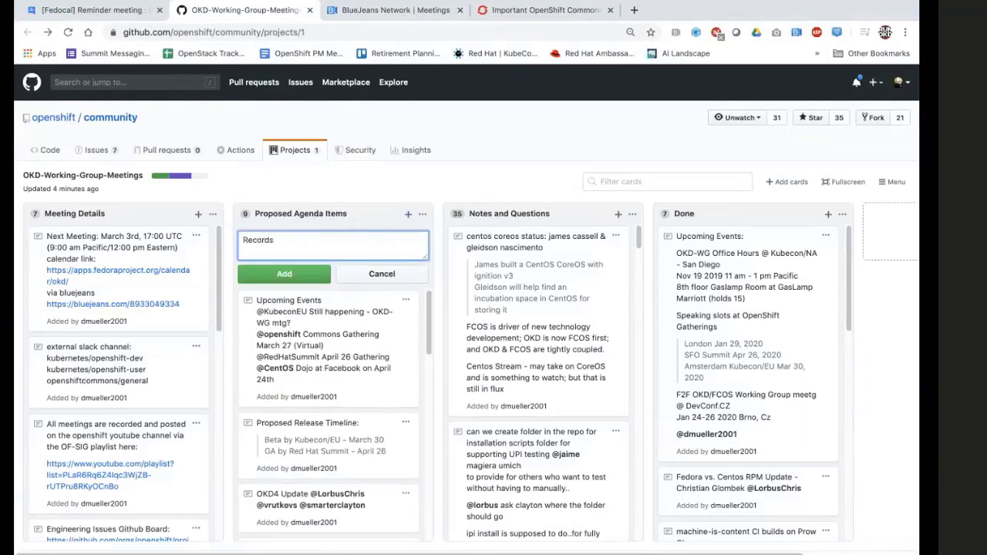
{"action": "key", "text": "BackSpace"}
{"action": "type", "text": "Briefing/Video of Depl"}
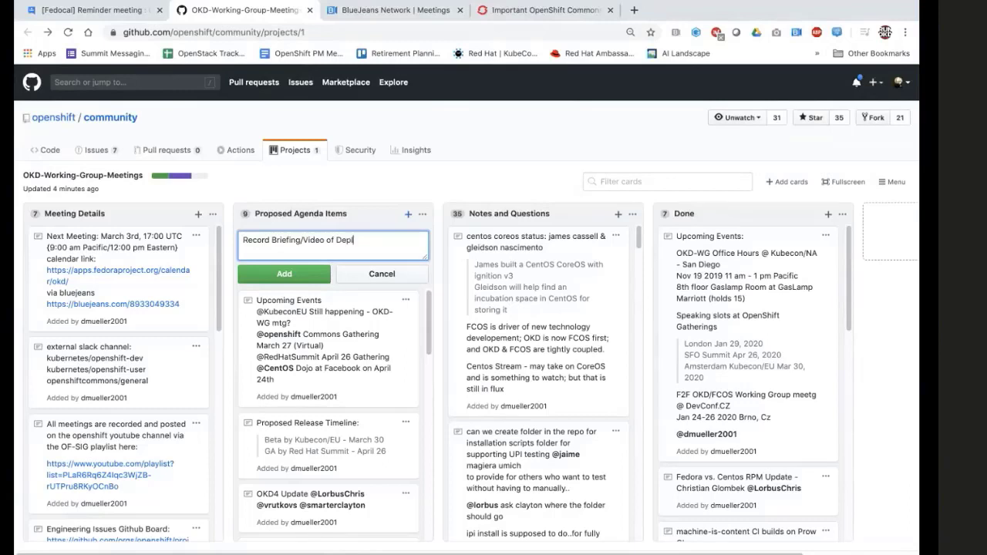
{"action": "type", "text": "ioying on GCP including FCOS ima"}
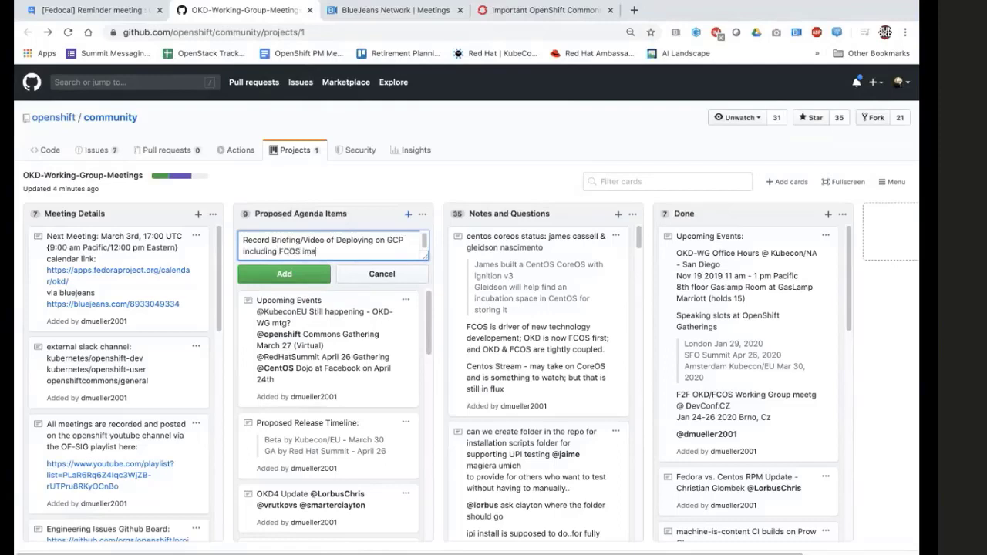
{"action": "type", "text": "ge hosting mention @lorb"}
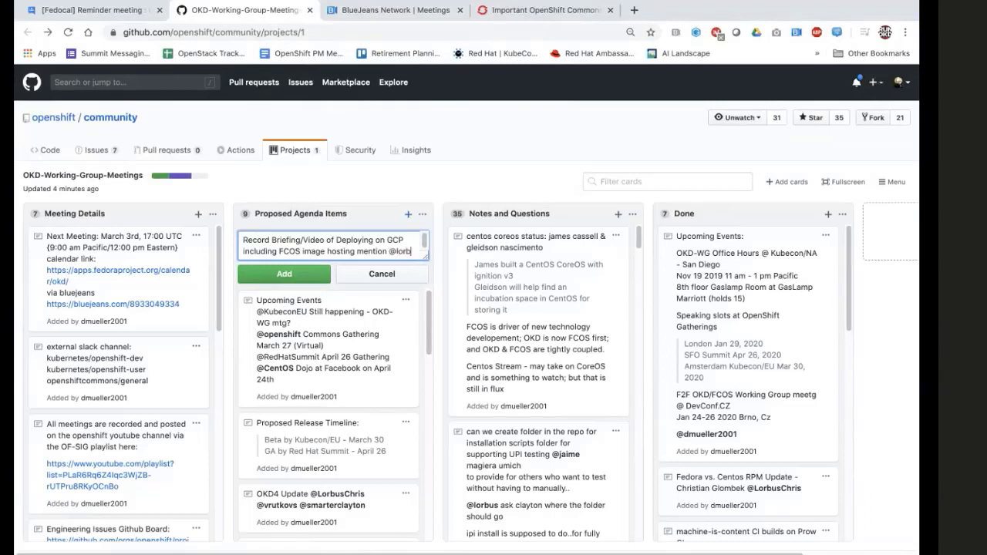
{"action": "type", "text": "us @"}
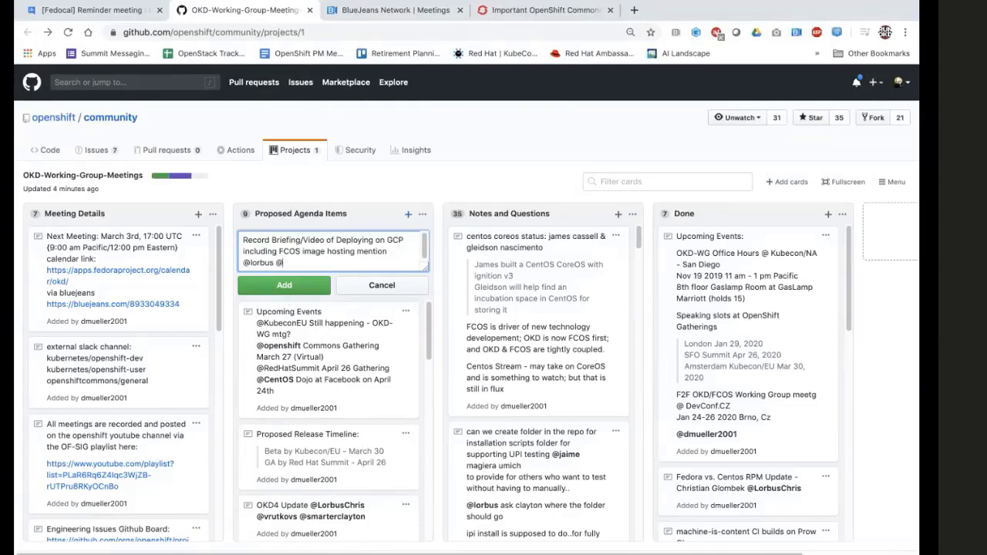
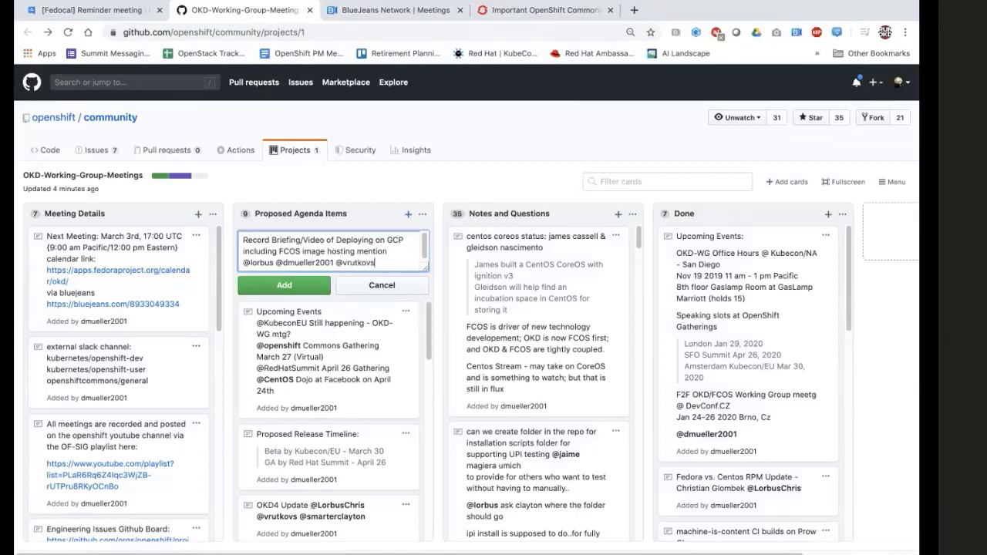
{"action": "left_click", "coordinate": [288, 281]}
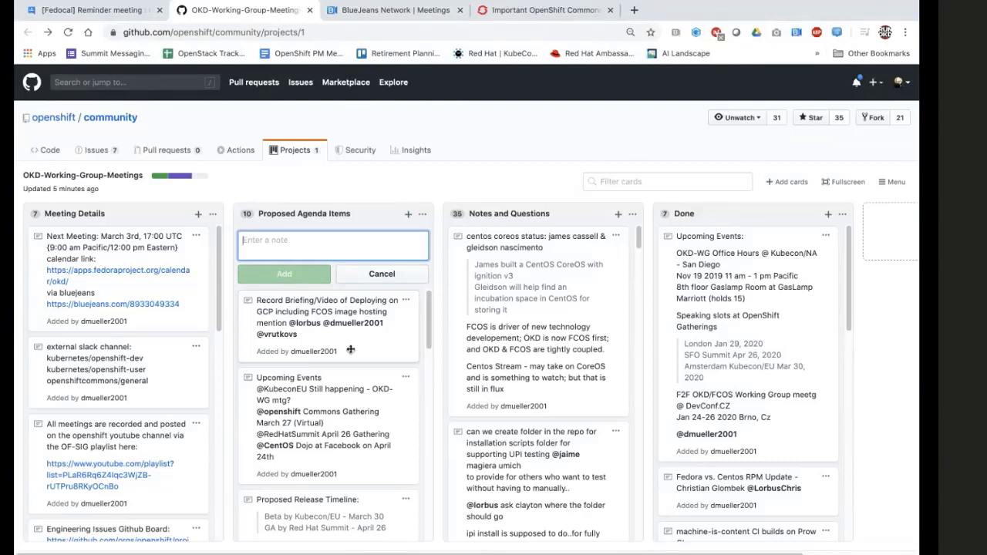
{"action": "left_click", "coordinate": [406, 299]}
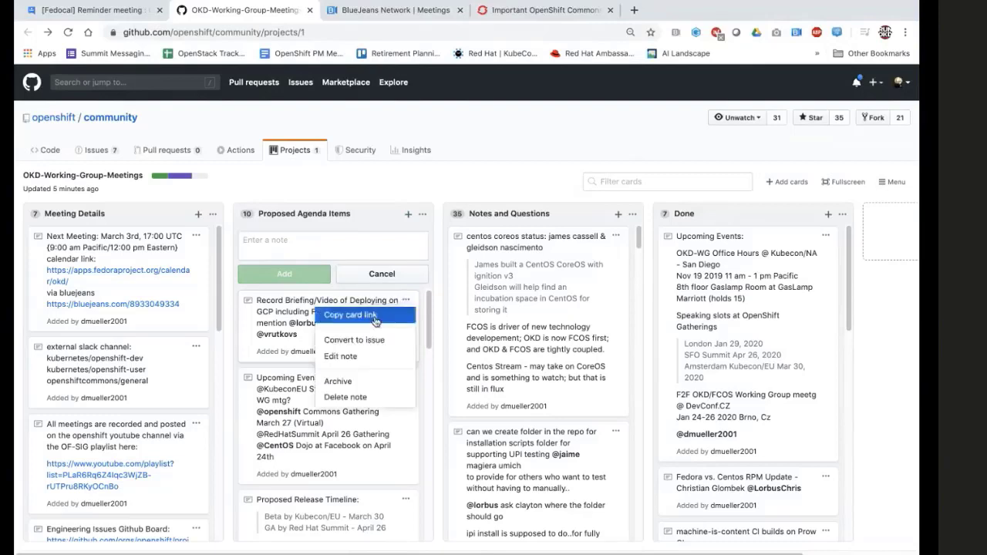
{"action": "left_click", "coordinate": [356, 355]}
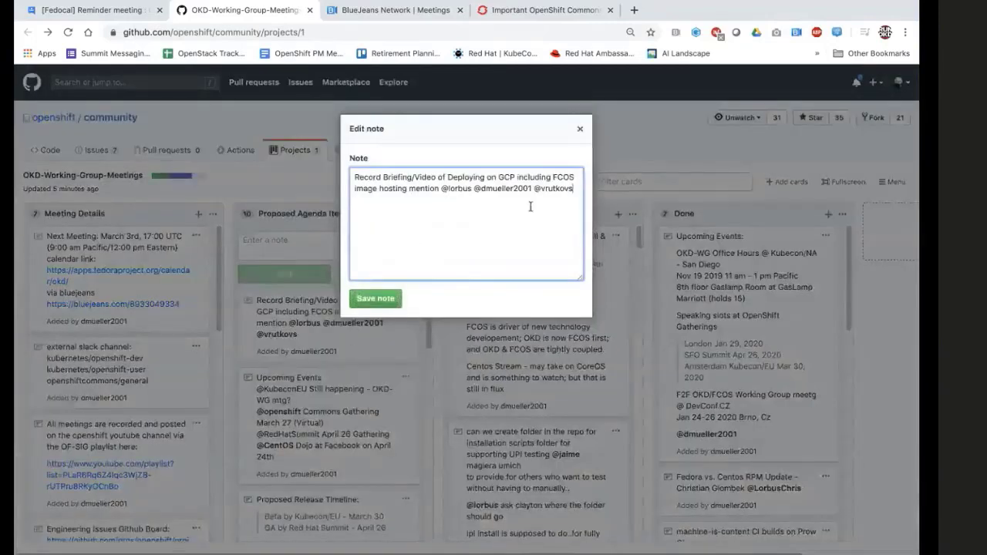
{"action": "type", "text": "@"}
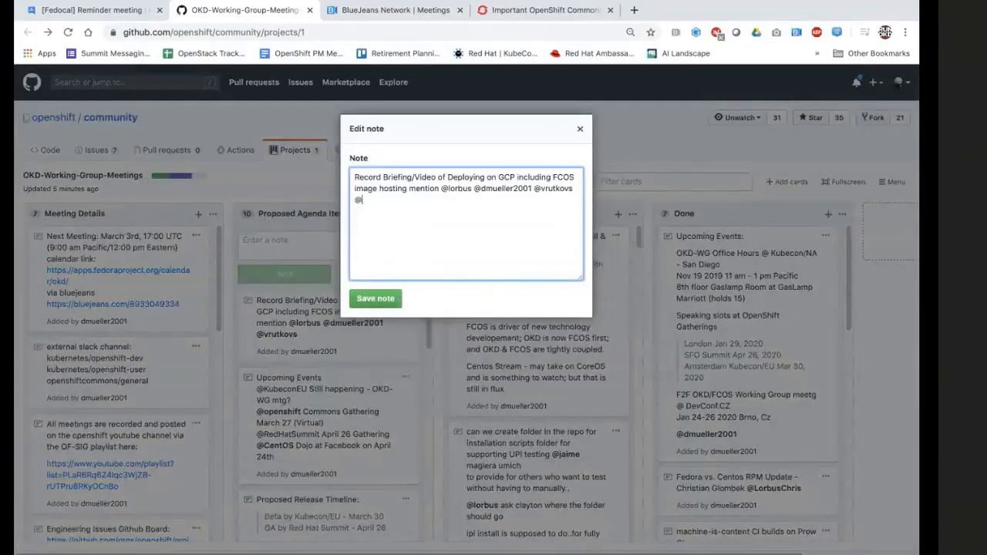
{"action": "key", "text": "BackSpace"}
{"action": "left_click", "coordinate": [486, 177]}
{"action": "type", "text": "OKD"}
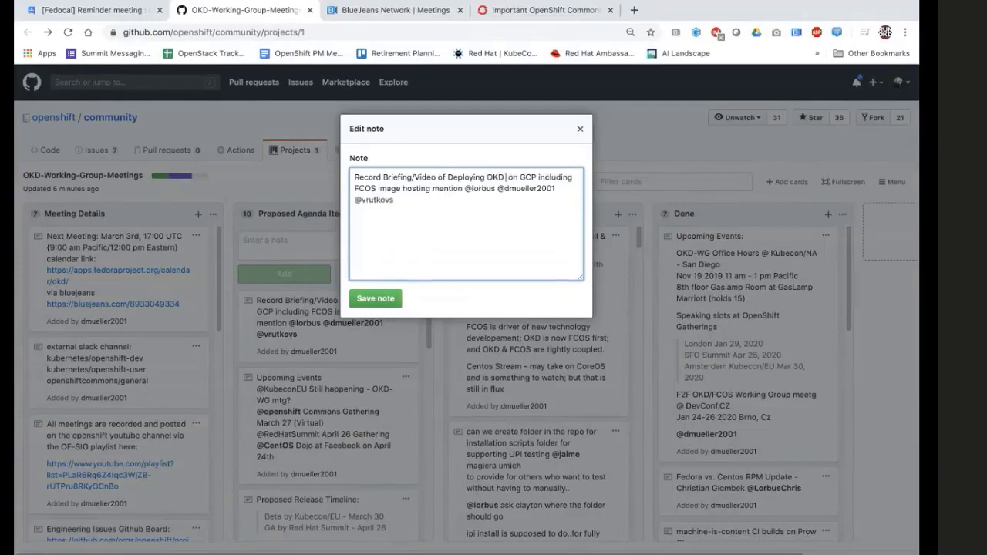
{"action": "type", "text": "4"}
{"action": "left_click", "coordinate": [475, 202]}
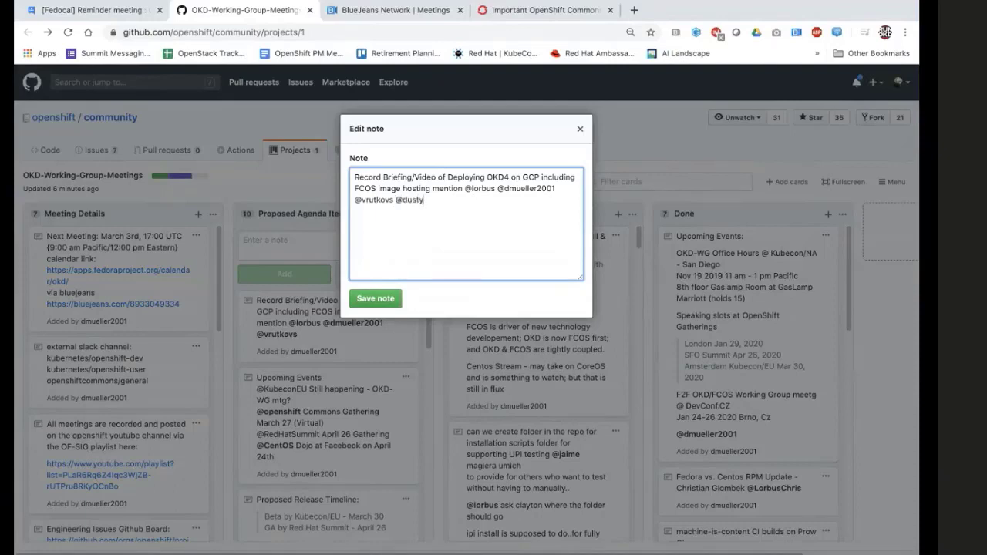
{"action": "left_click", "coordinate": [382, 297]}
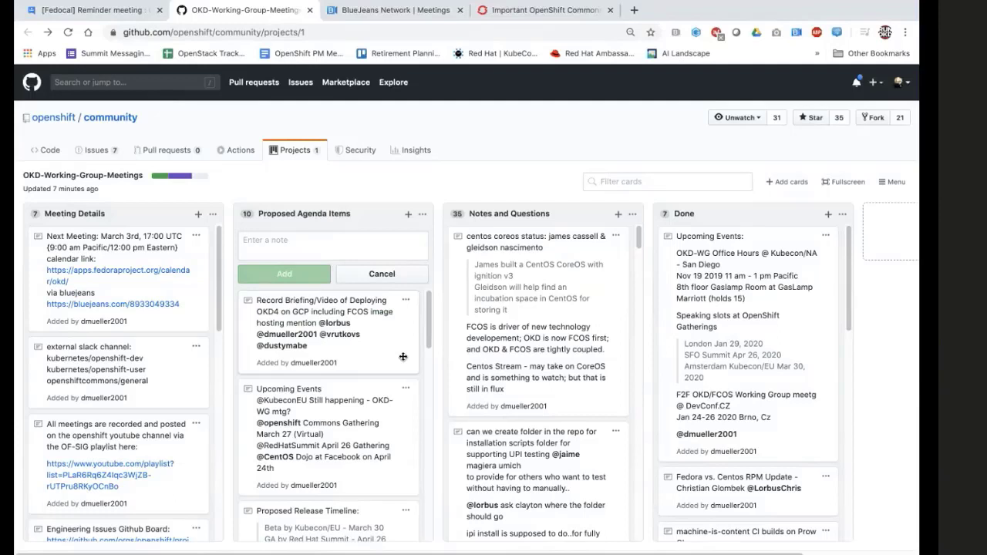
Scroll to the FEDORA mag post card and follow its docs.google.com draft-notes link.
{"action": "scroll", "coordinate": [430, 332], "scroll_direction": "down", "scroll_amount": 2}
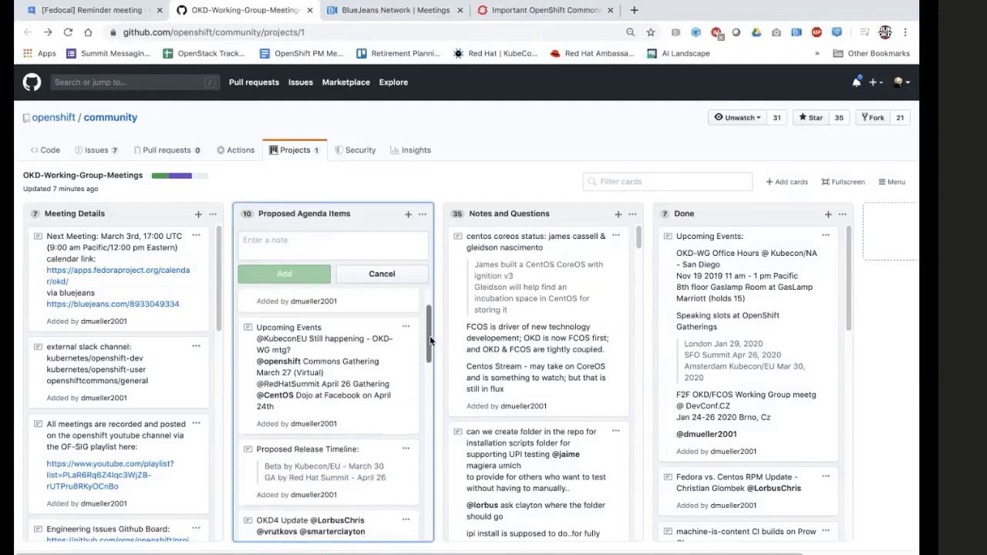
{"action": "left_click_drag", "start_coordinate": [430, 341], "coordinate": [427, 397]}
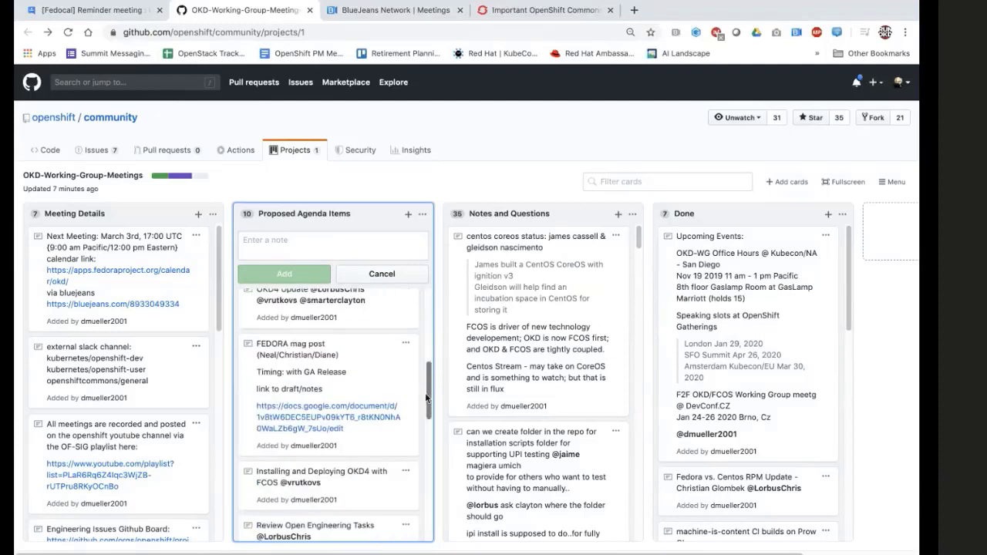
{"action": "left_click", "coordinate": [349, 414]}
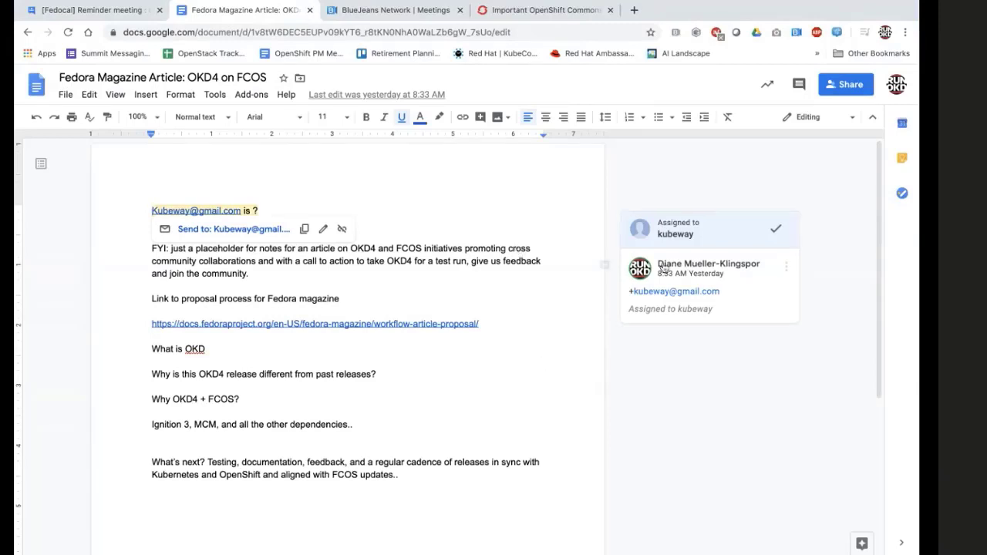
Return from the Fedora Magazine draft notes to the OKD-Working-Group-Meetings board.
{"action": "left_click", "coordinate": [28, 34]}
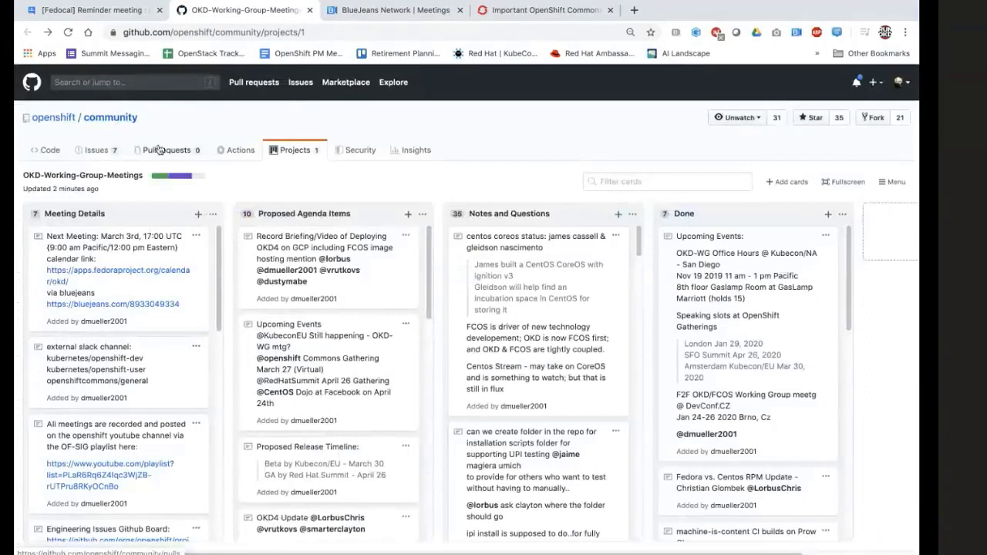
Scroll the Proposed Agenda Items column down to the OKD4 Documentation card at the bottom.
{"action": "scroll", "coordinate": [430, 266], "scroll_direction": "down", "scroll_amount": 2}
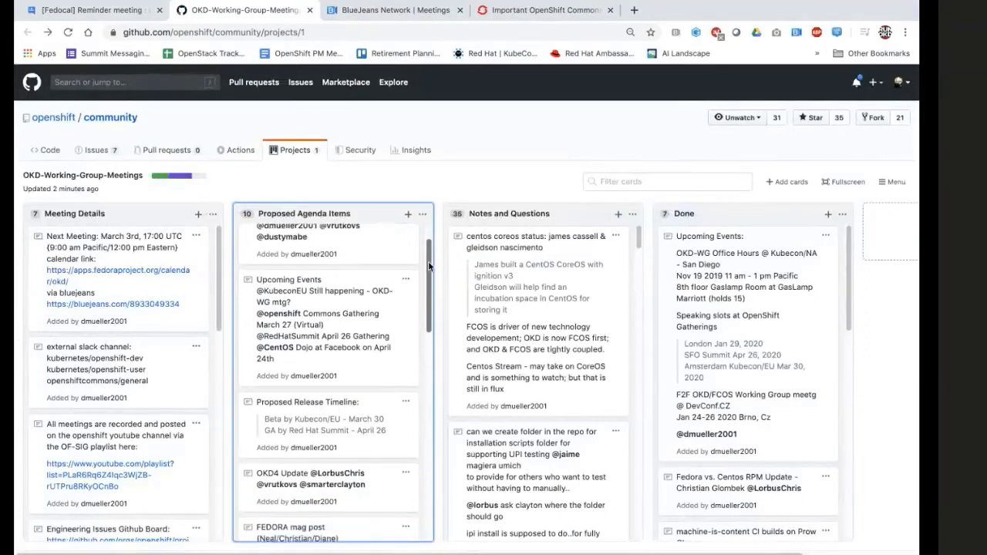
{"action": "left_click_drag", "start_coordinate": [429, 266], "coordinate": [422, 459]}
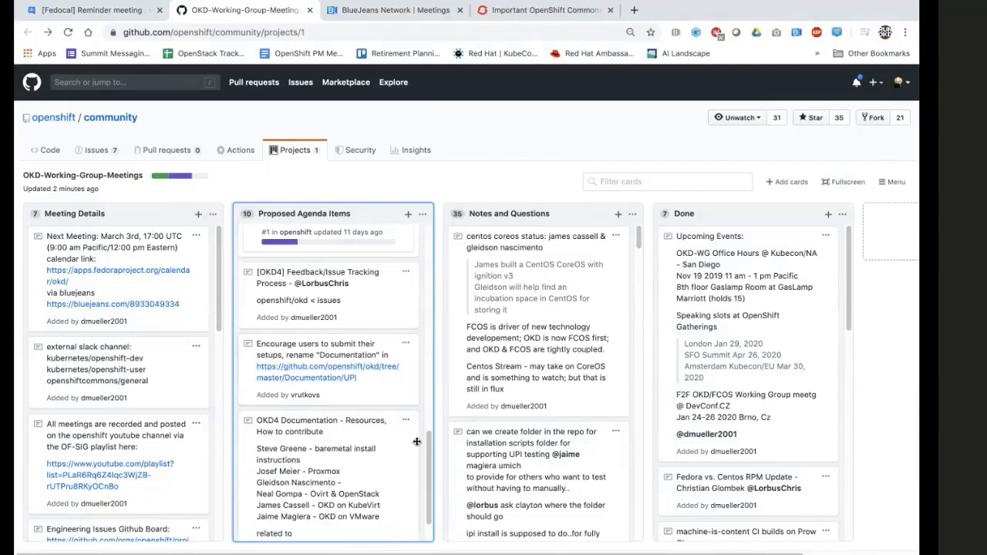
{"action": "left_click_drag", "start_coordinate": [429, 450], "coordinate": [429, 461]}
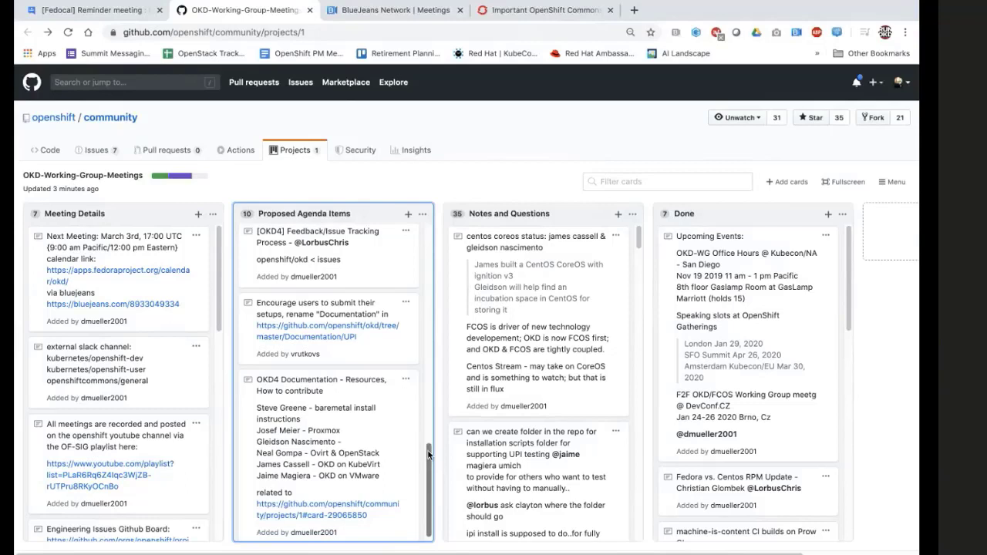
{"action": "left_click_drag", "start_coordinate": [429, 455], "coordinate": [428, 473]}
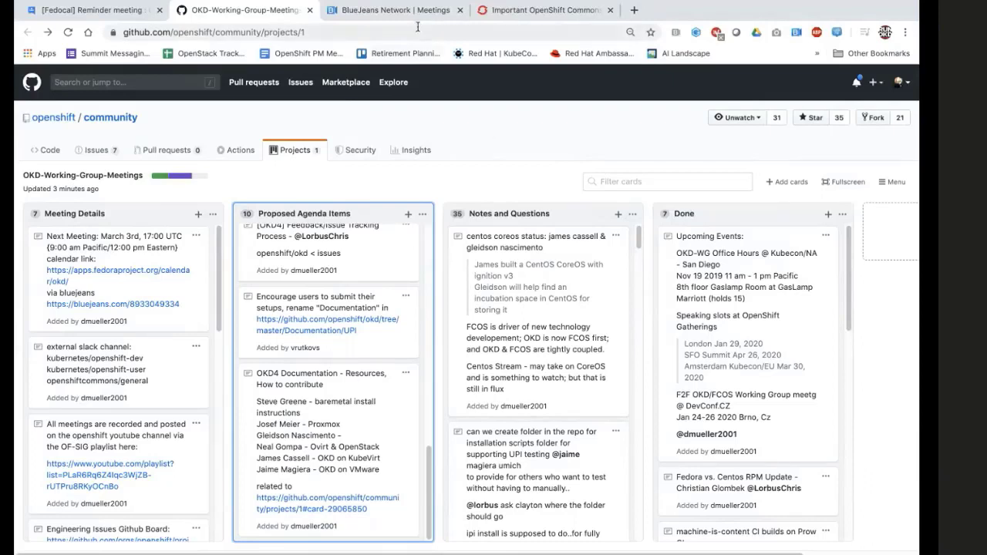
Glance at the BlueJeans tab, come back to the board, and exit full-screen mode.
{"action": "left_click", "coordinate": [380, 11]}
{"action": "left_click", "coordinate": [245, 10]}
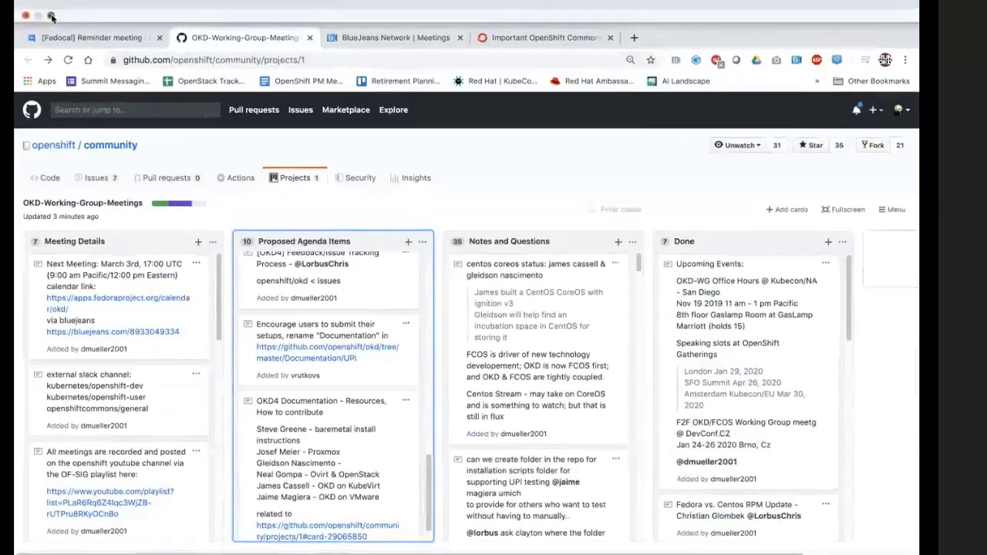
{"action": "key", "text": "ctrl+super+f"}
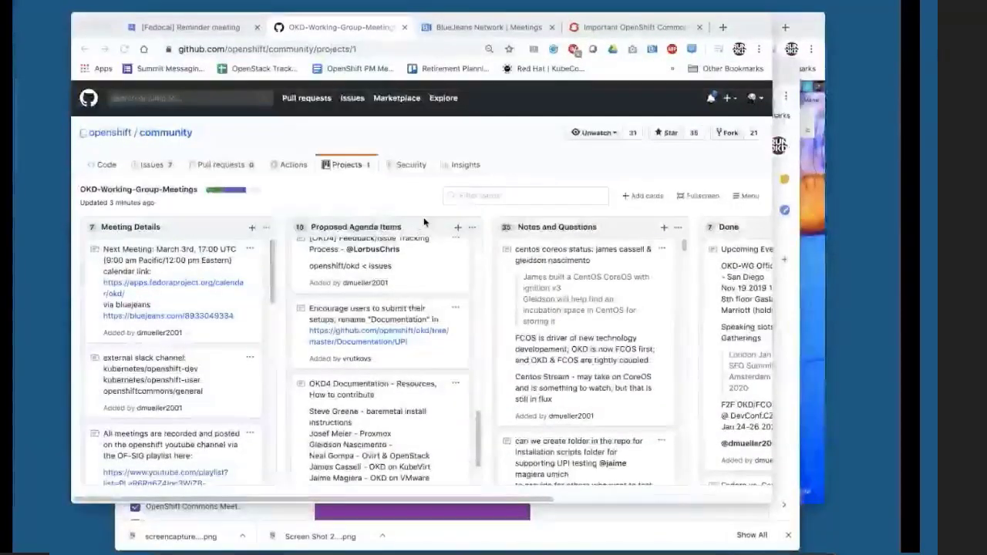
{"action": "left_click", "coordinate": [521, 30]}
Watch the openshift-docs repository for Releases only, then start a blank note in Notes and Questions.
{"action": "type", "text": "https://github.com/openshift/openshift-docs/pull/19653"}
{"action": "key", "text": "Return"}
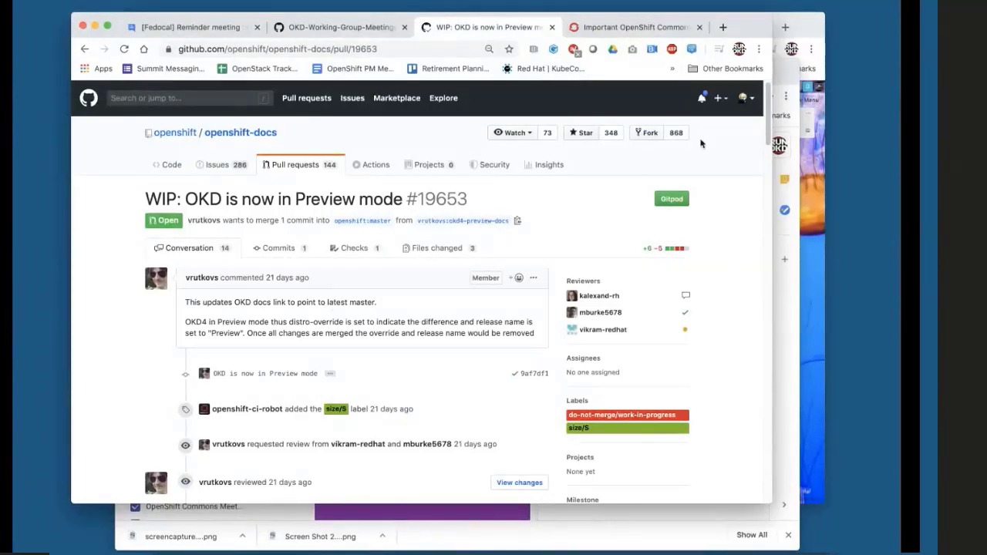
{"action": "left_click", "coordinate": [509, 136]}
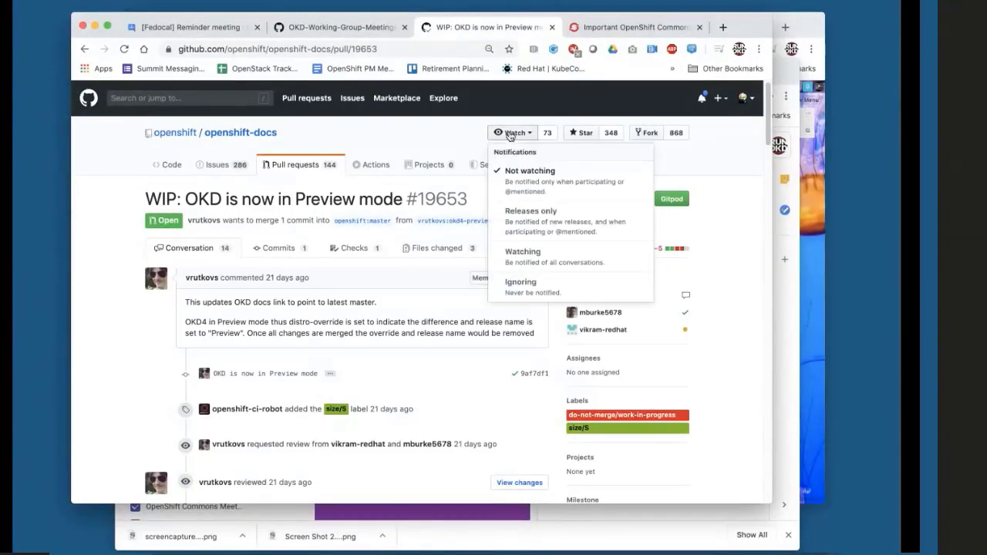
{"action": "left_click", "coordinate": [531, 216]}
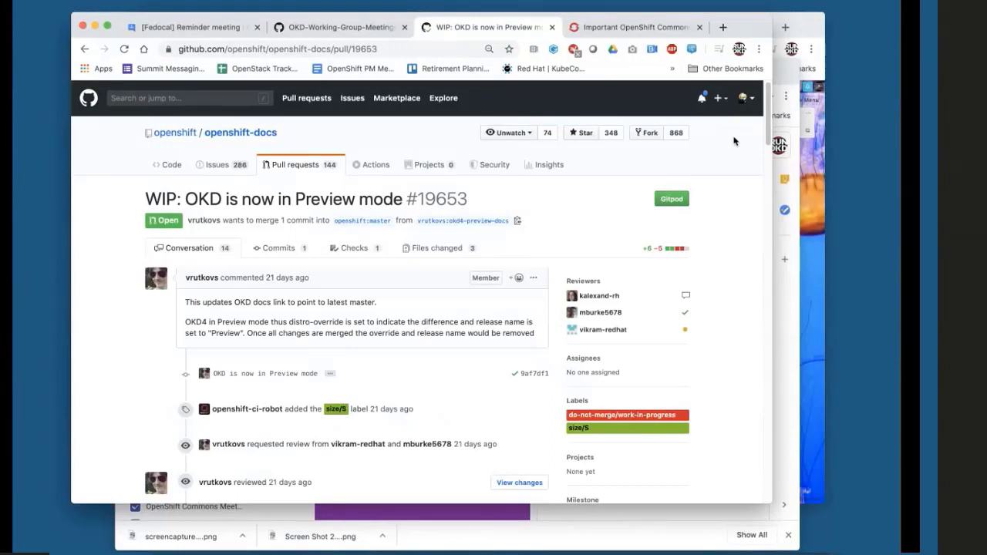
{"action": "left_click", "coordinate": [335, 27]}
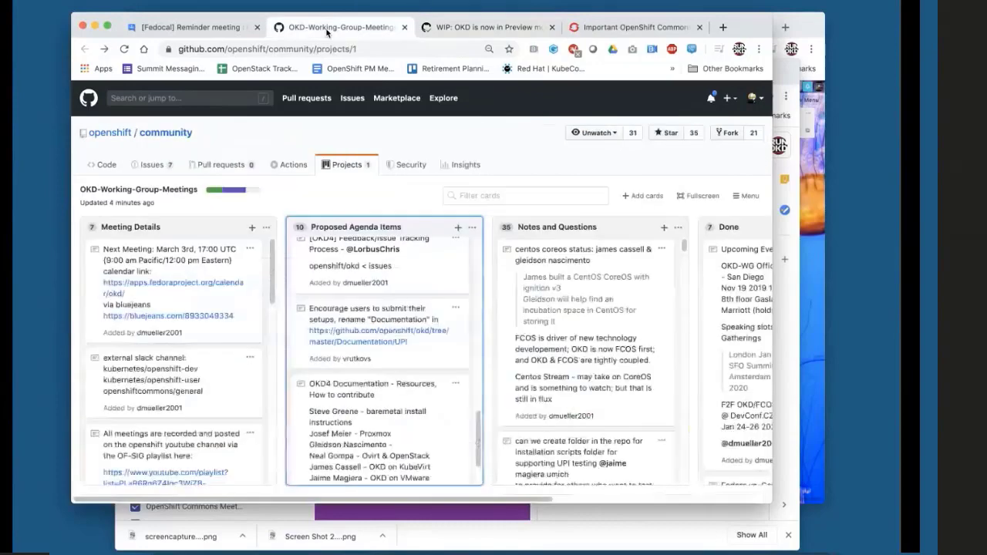
{"action": "left_click", "coordinate": [664, 229]}
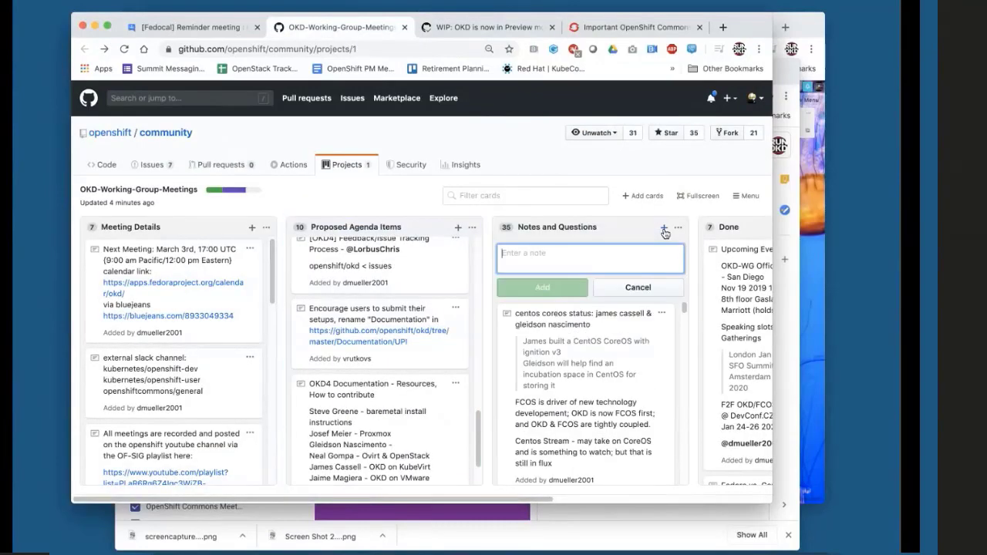